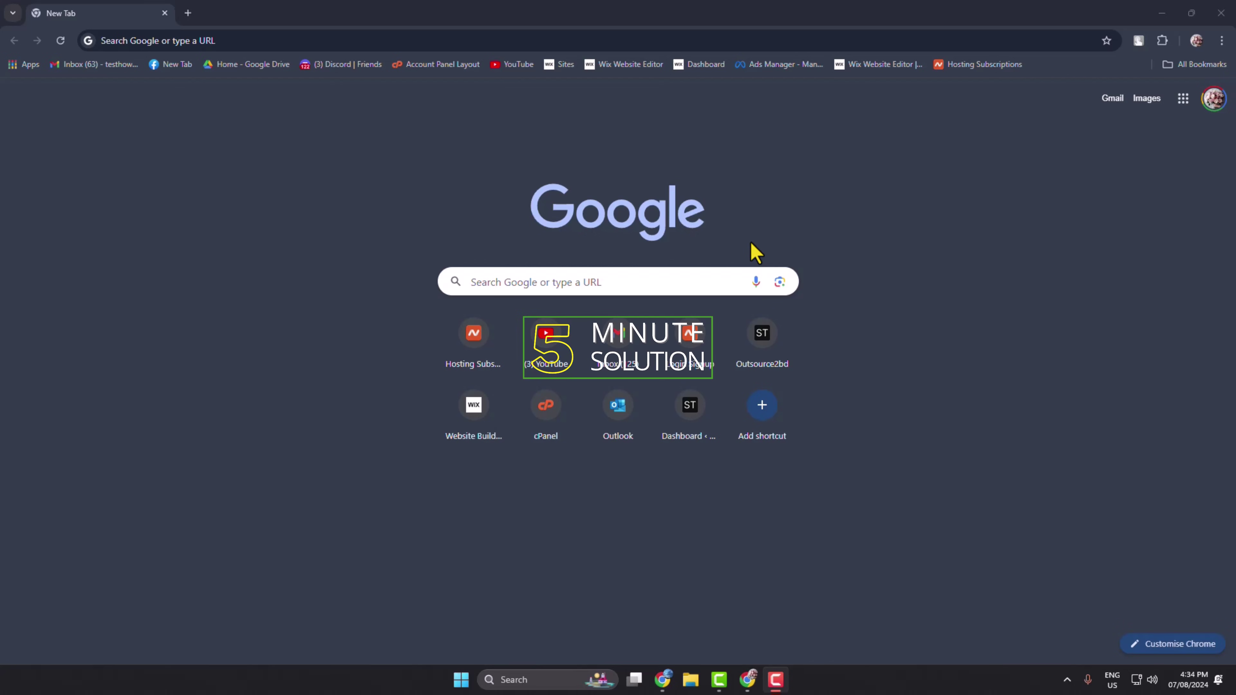
Search Google for 'sketchup'
left_click(529, 41)
type("sketchup")
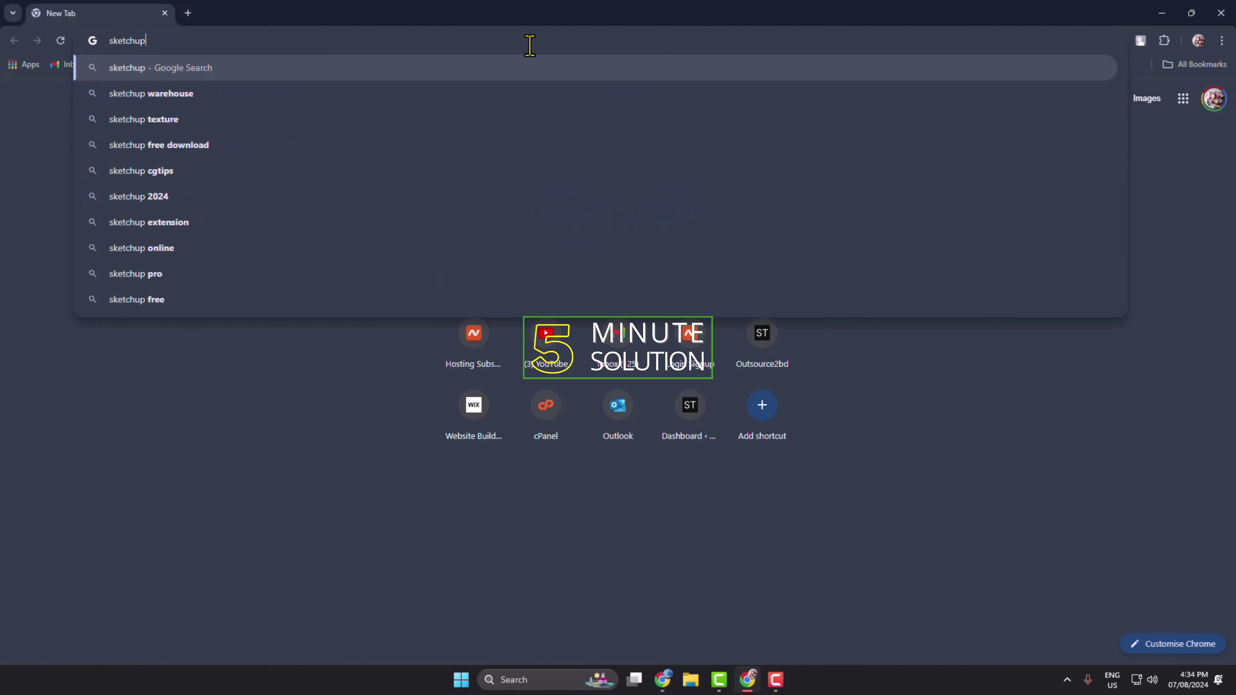
key("Return")
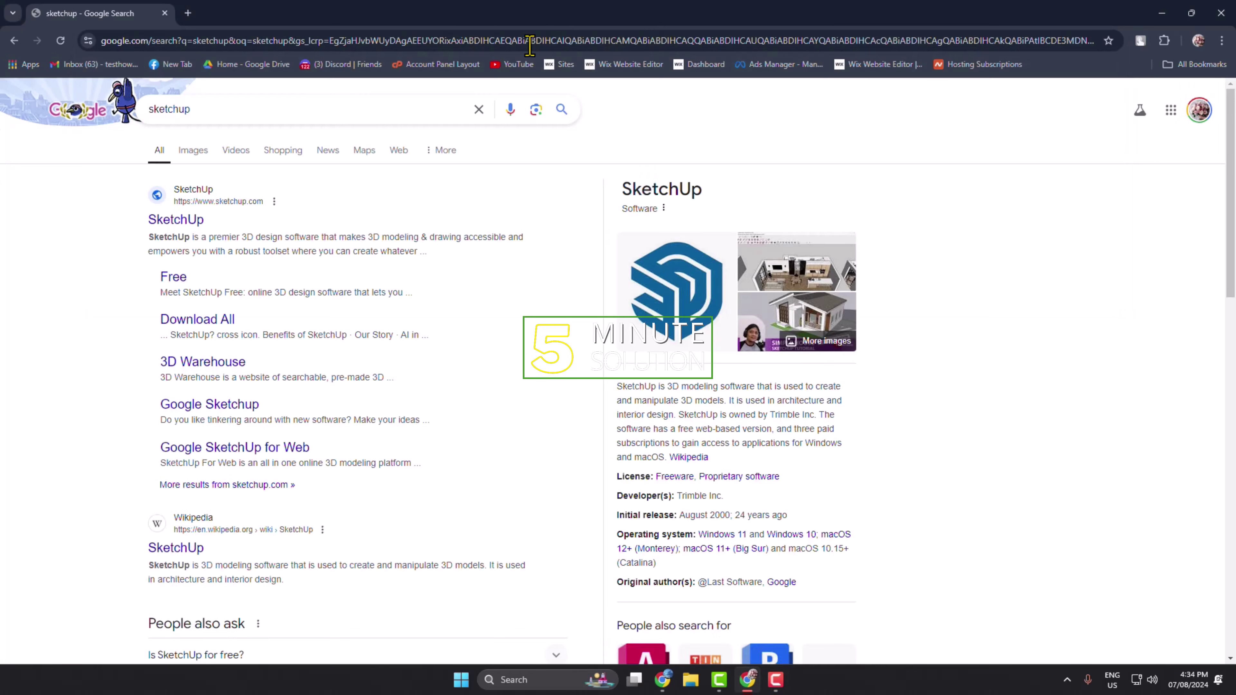
Open the official SketchUp site and go to Resources > Support > Help Center
left_click(190, 227)
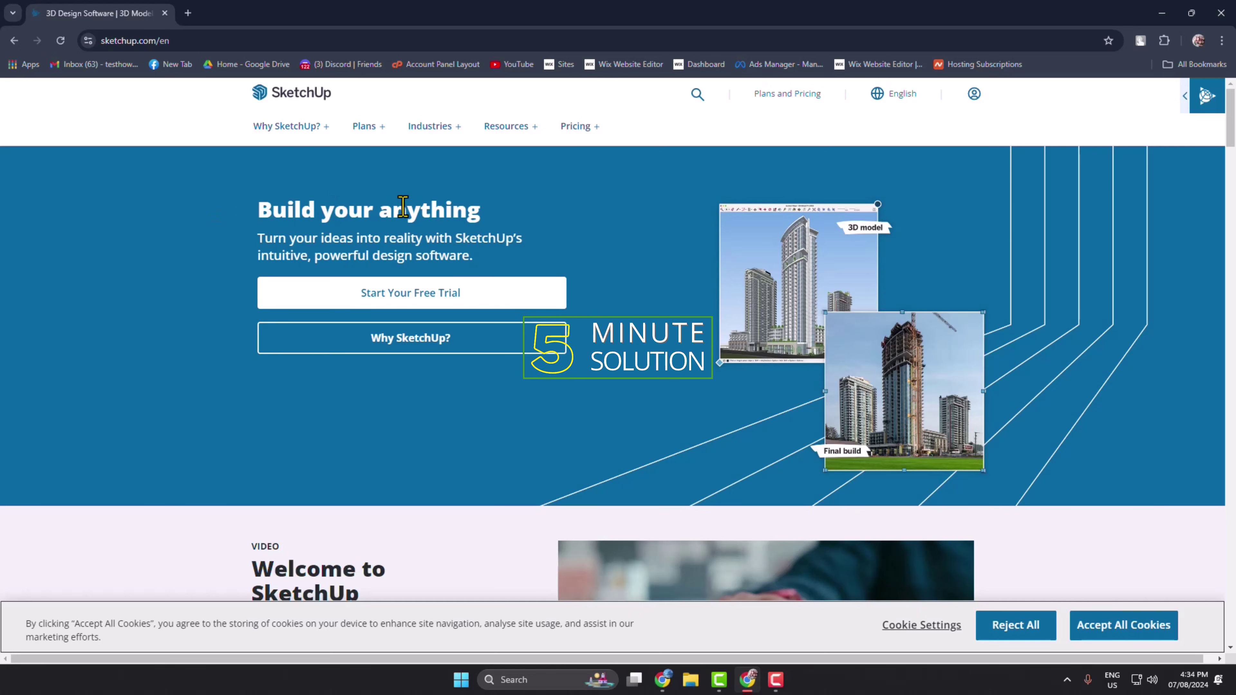
left_click(534, 131)
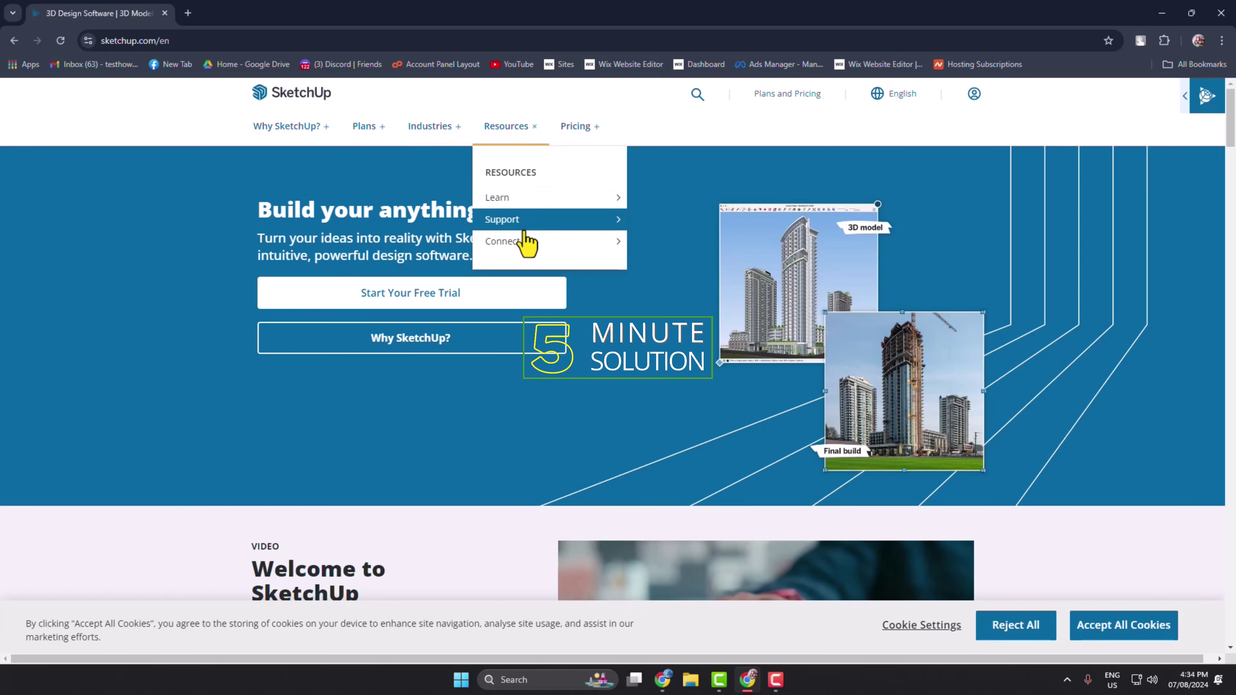
mouse_move(613, 227)
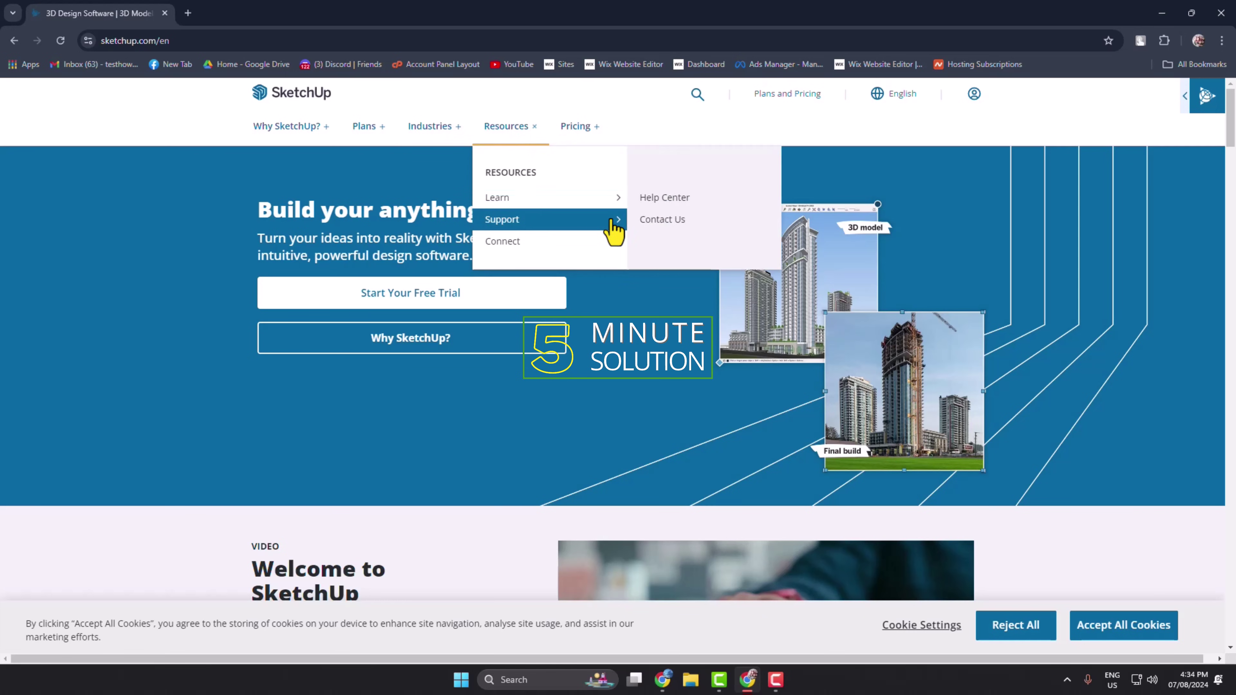
left_click(674, 200)
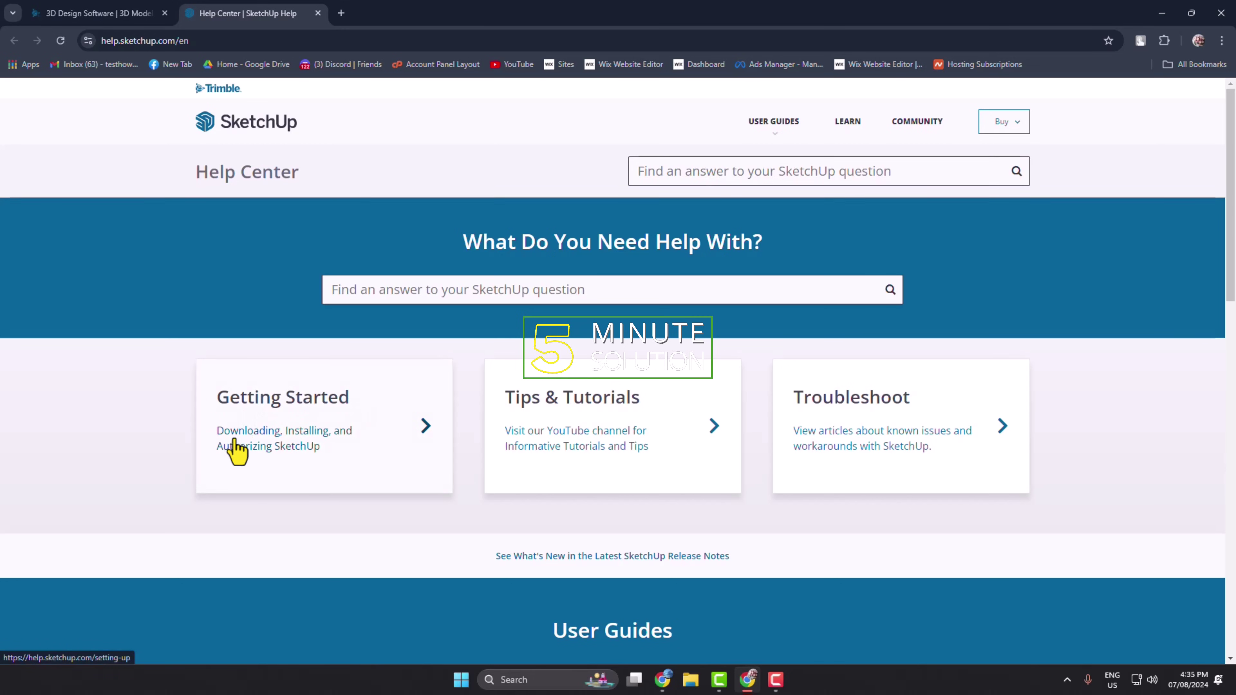
Open the Getting Started guides and the Downloading SketchUp article for SketchUp 2024
left_click(271, 441)
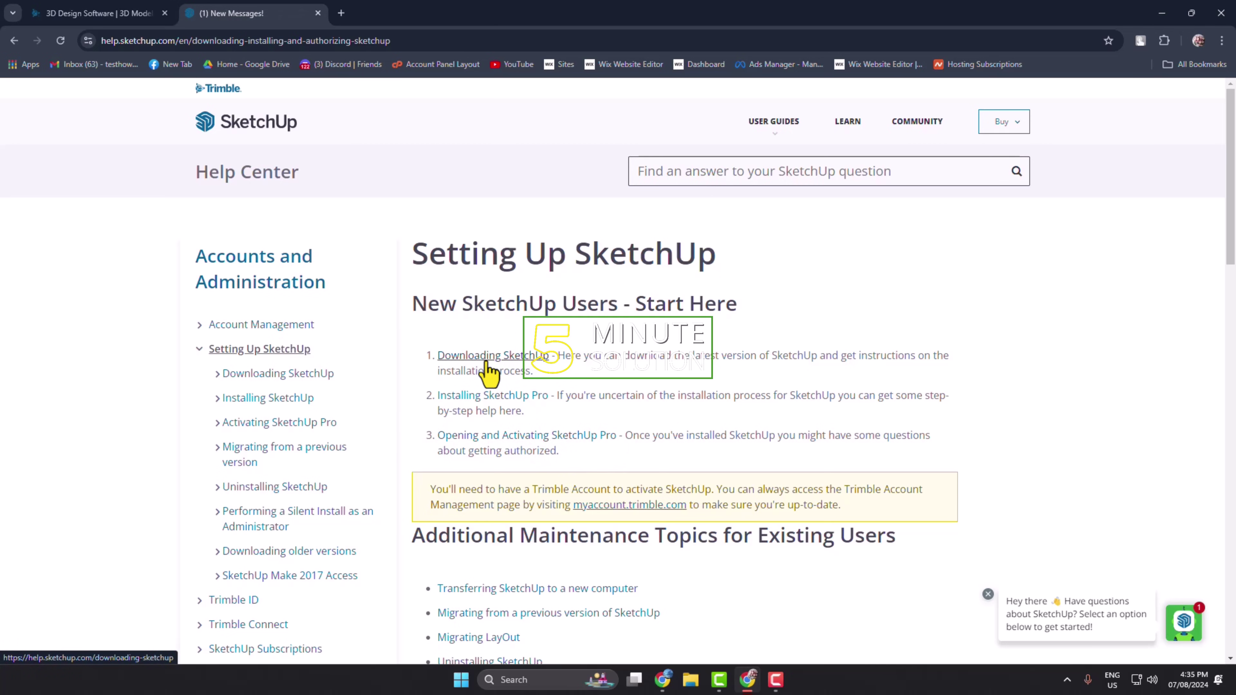
left_click(507, 359)
left_click(521, 385)
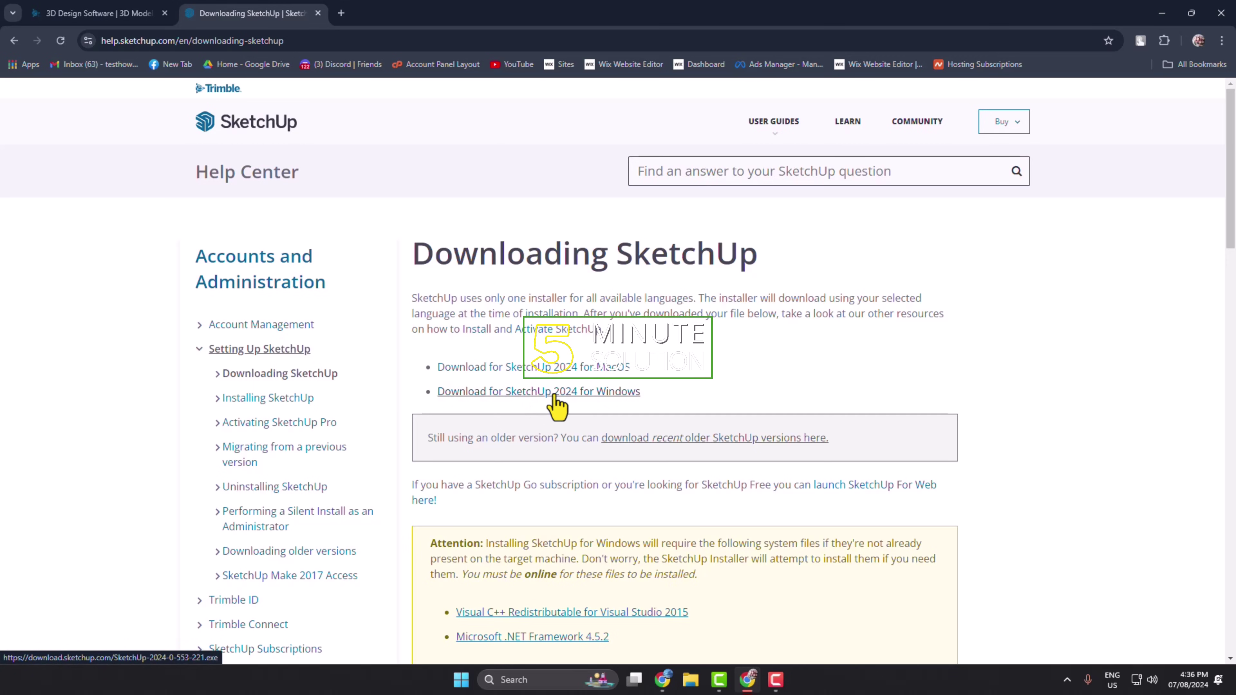
Download the 401 MB SketchUp 2024 Windows installer and confirm it in Chrome's downloads list
left_click(534, 392)
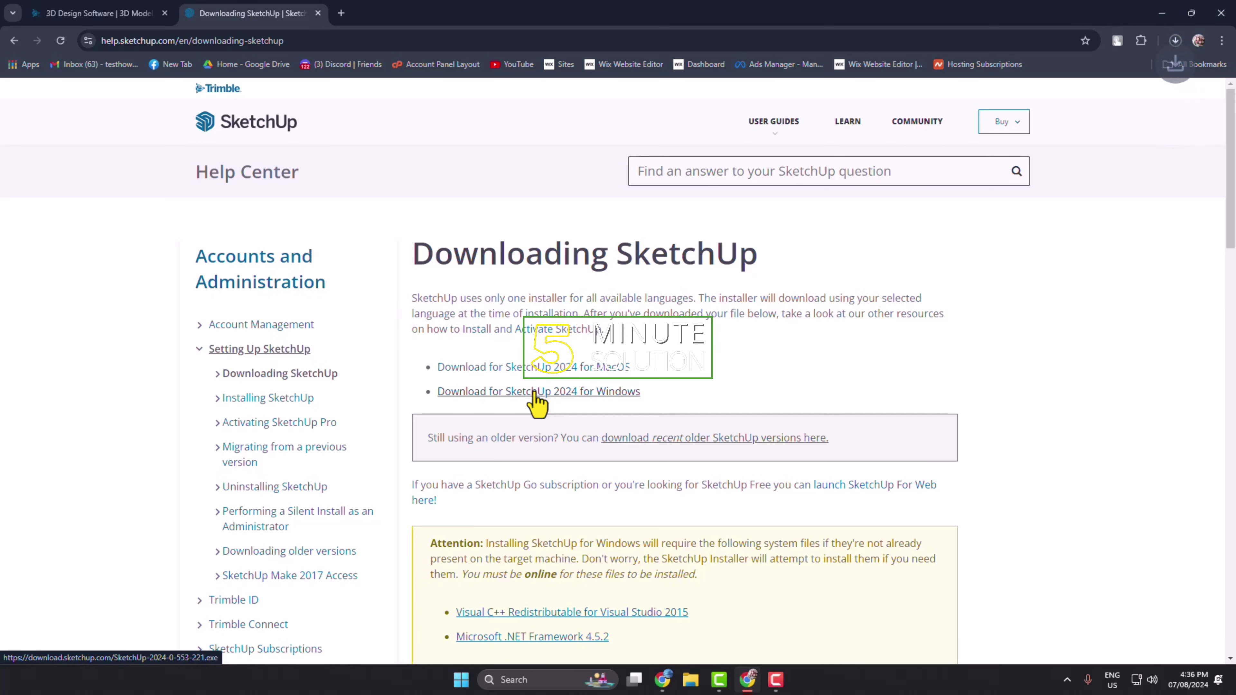
left_click(1176, 41)
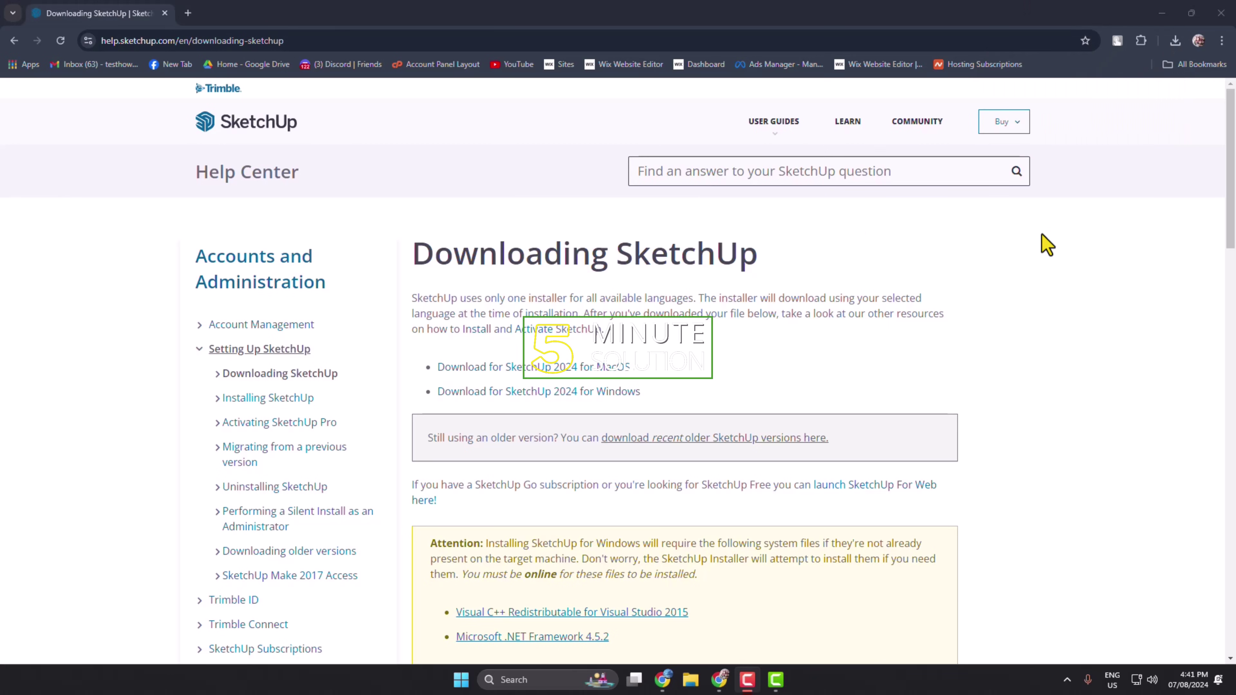
left_click(1176, 40)
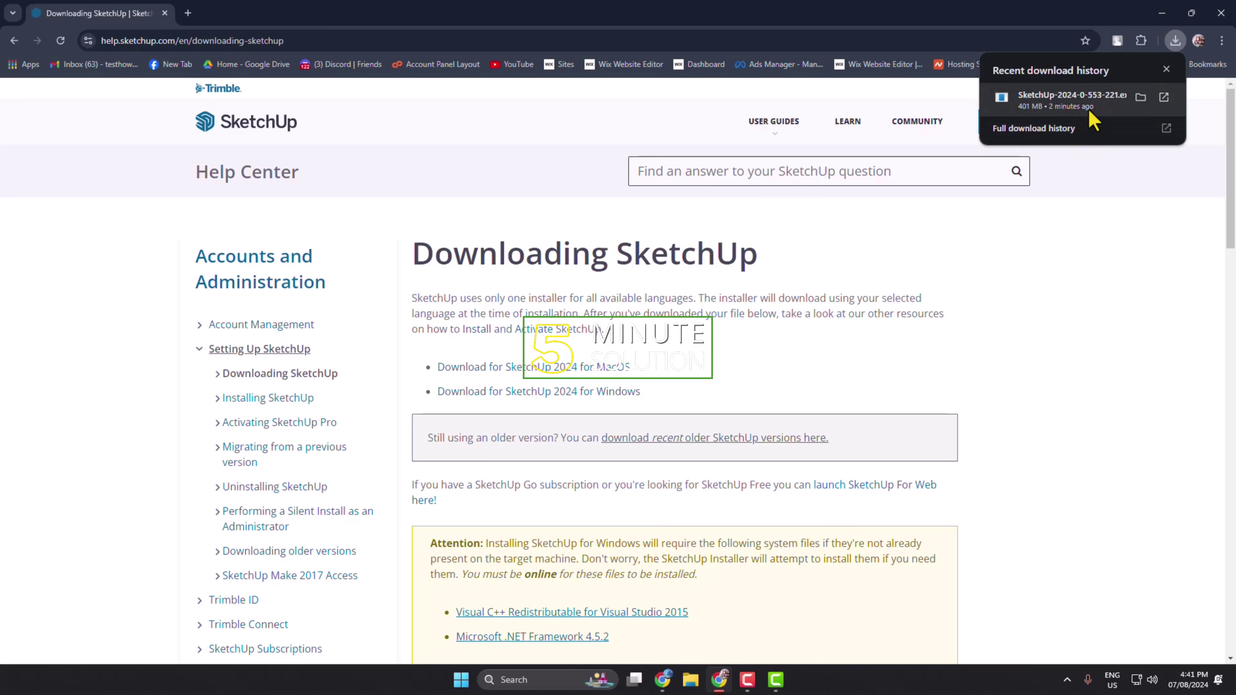
left_click(1063, 103)
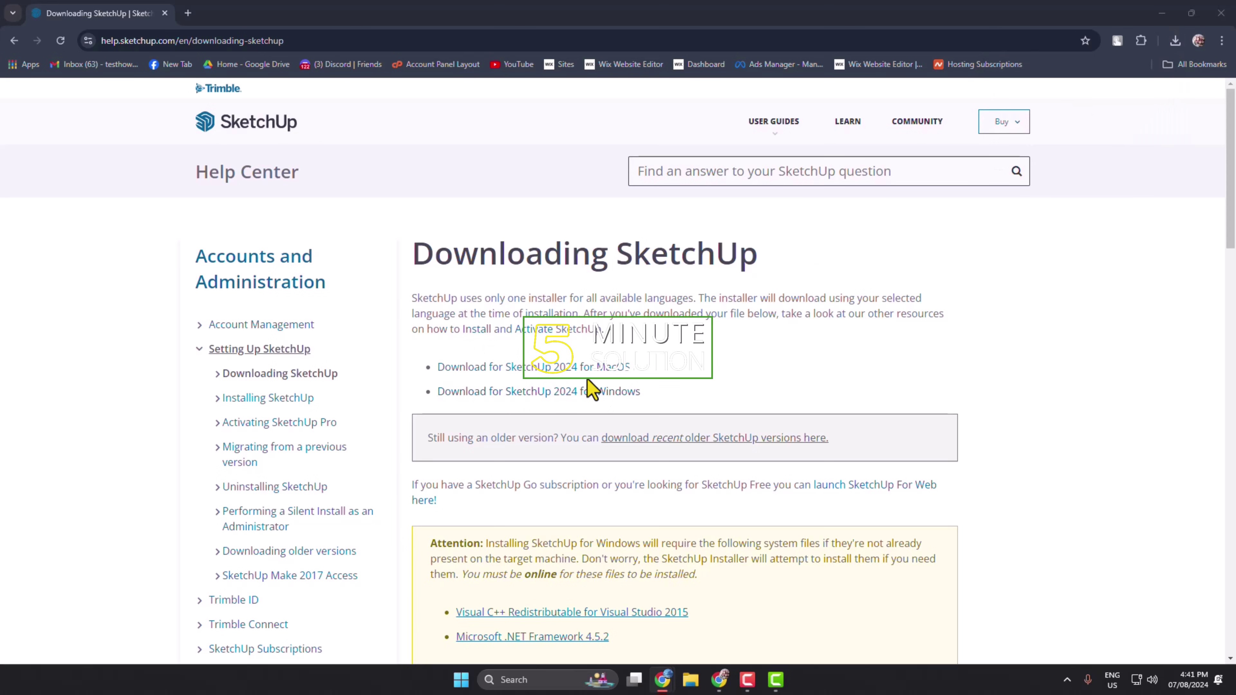
key("super+d")
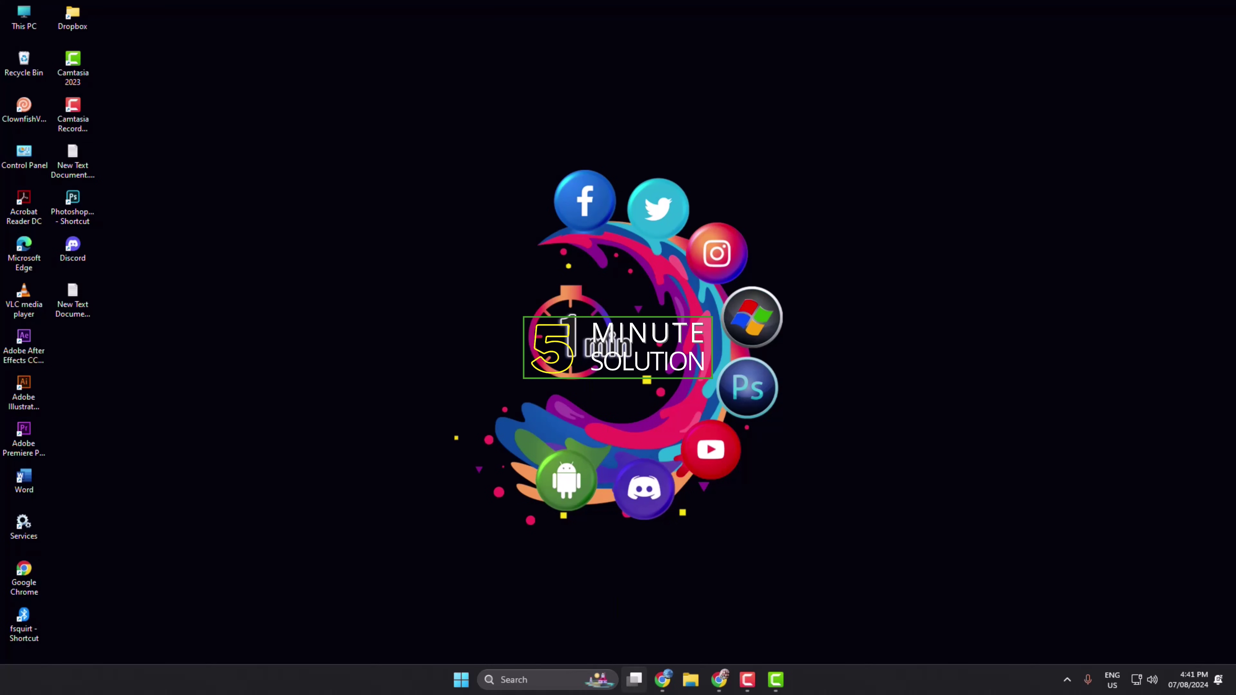
Run the SketchUp-2024 .exe installer from File Explorer's Downloads folder
left_click(699, 690)
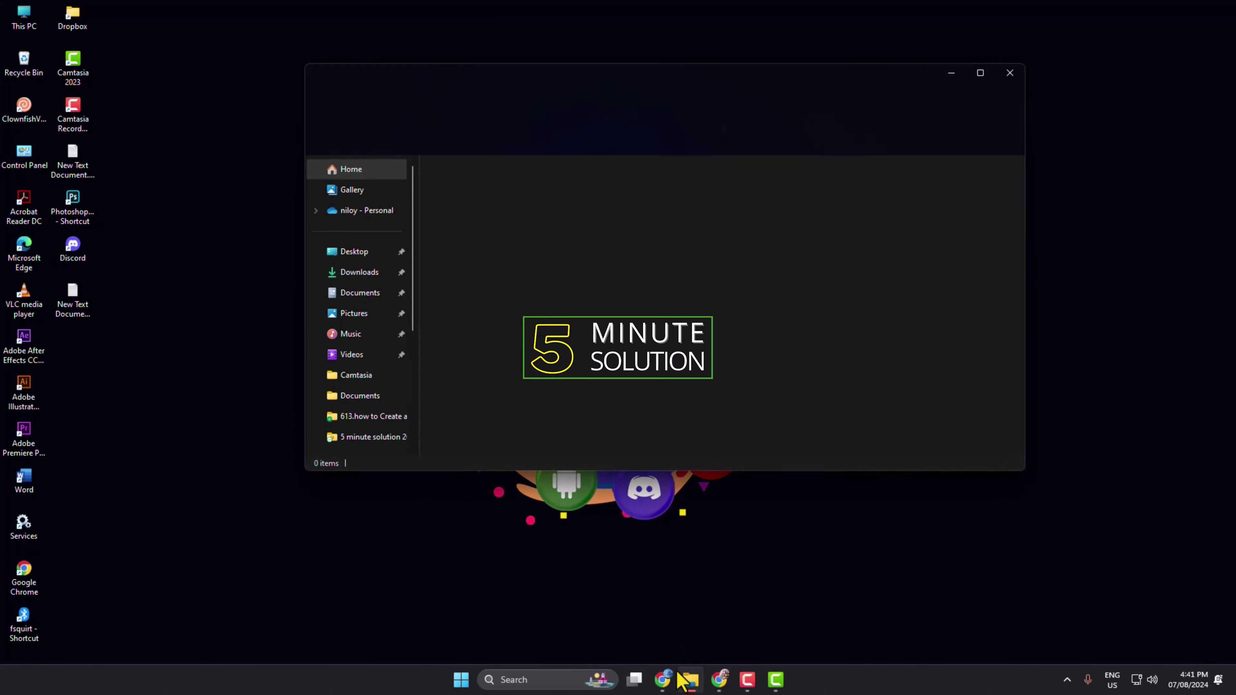
left_click(368, 280)
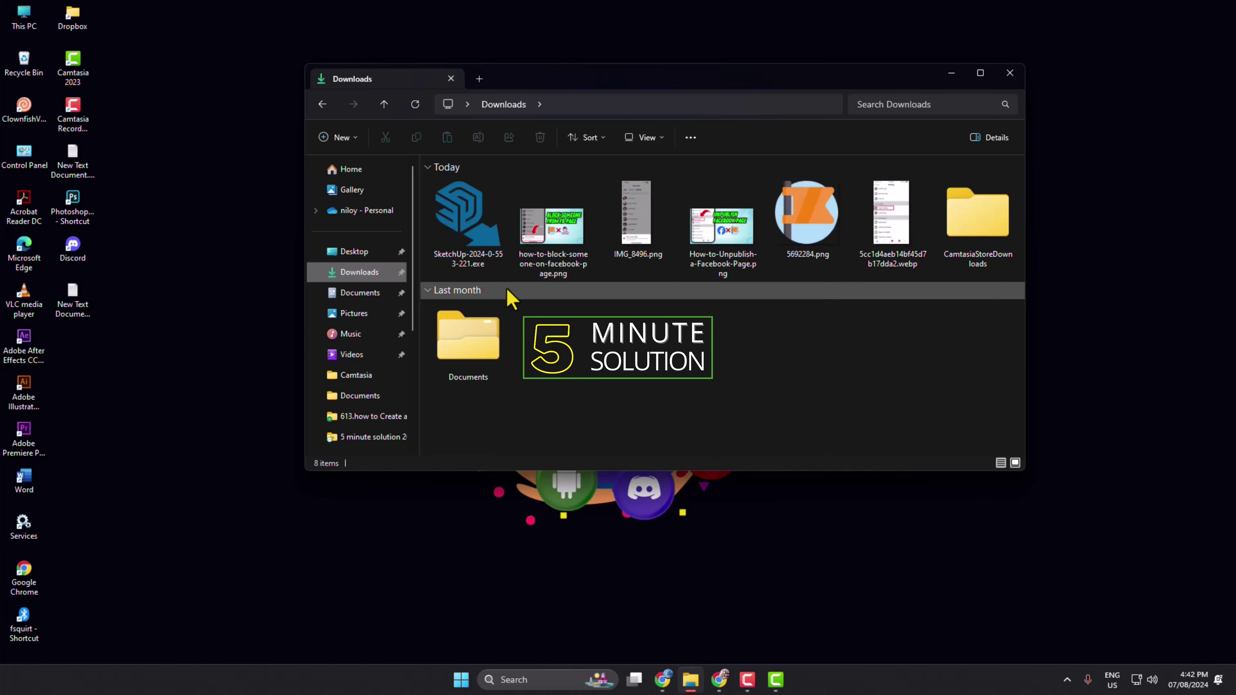
double_click(485, 244)
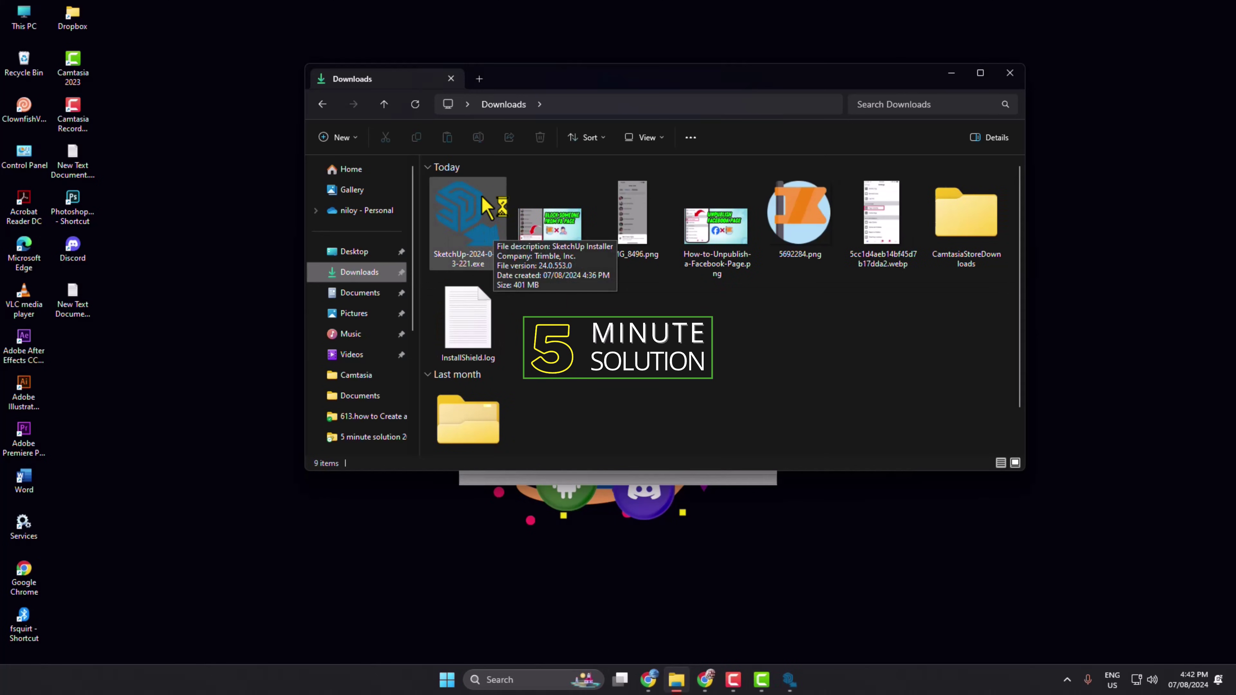
left_click(952, 73)
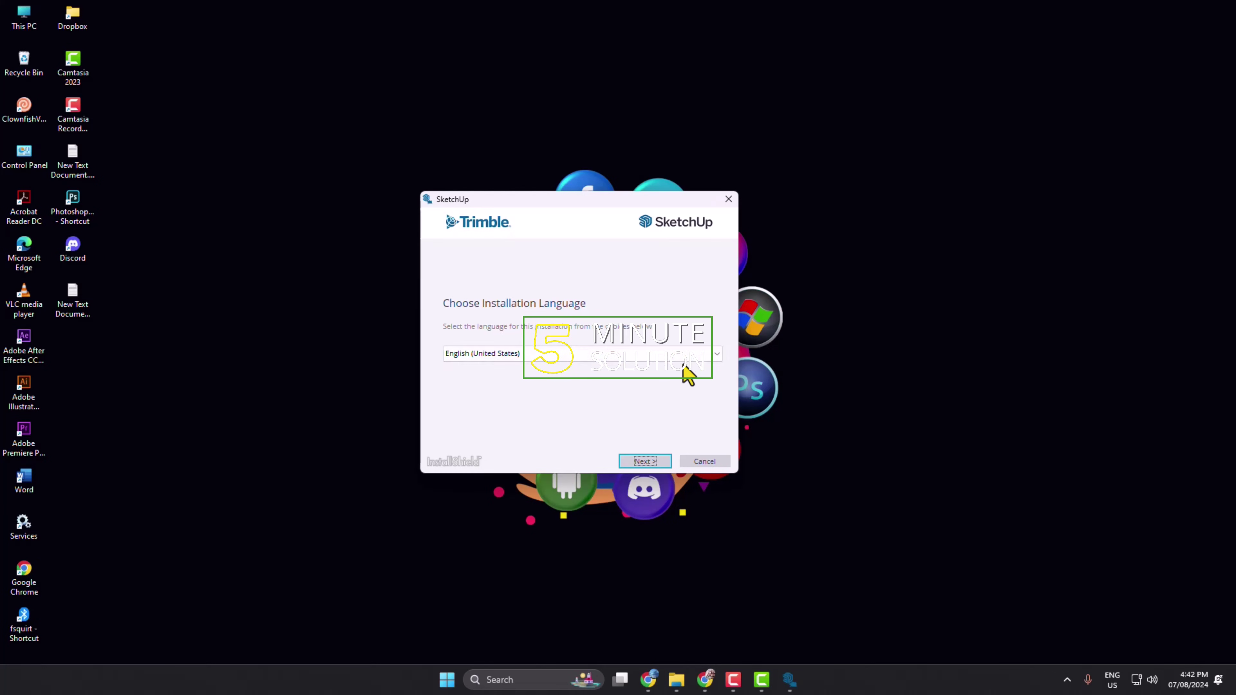
Keep English (United States) as the installation language and install SketchUp 2024
left_click(716, 355)
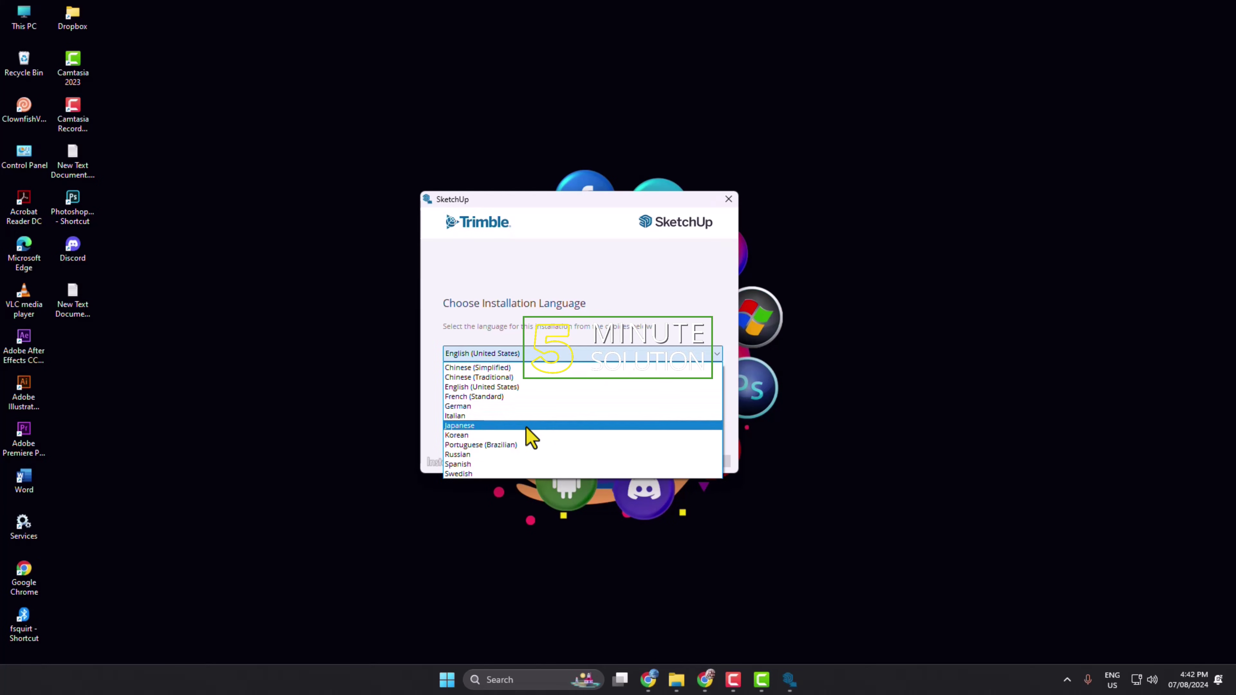
left_click(575, 302)
left_click(646, 461)
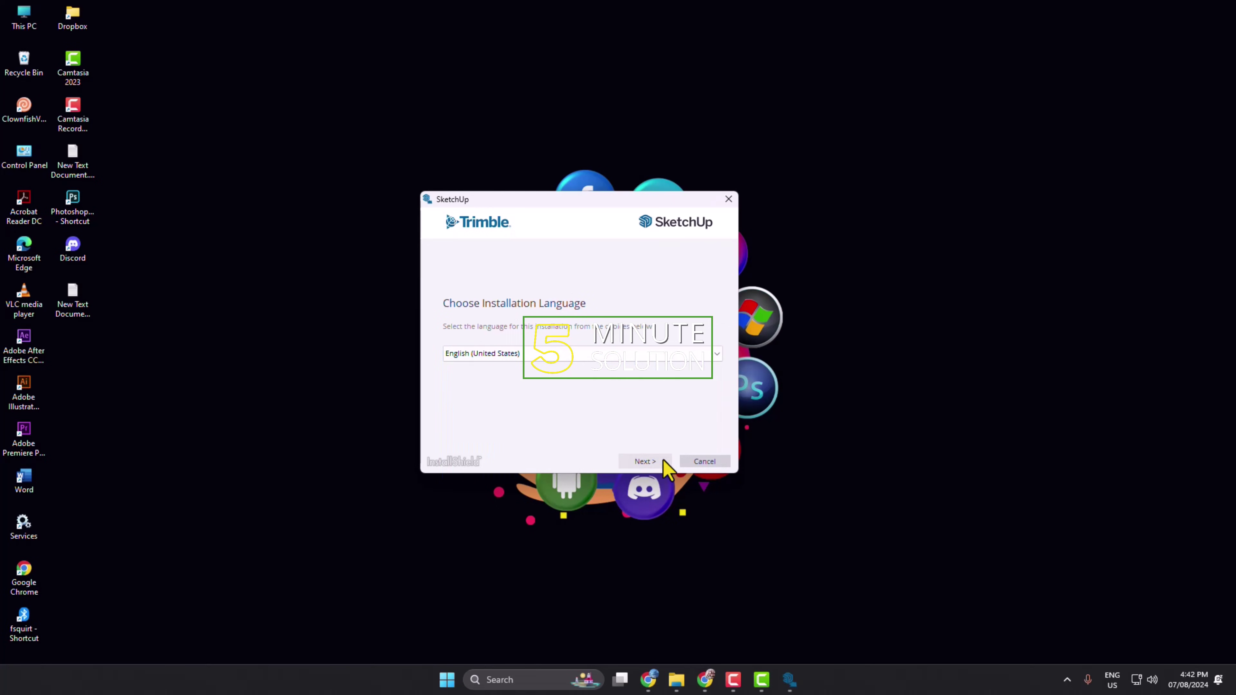
left_click(627, 461)
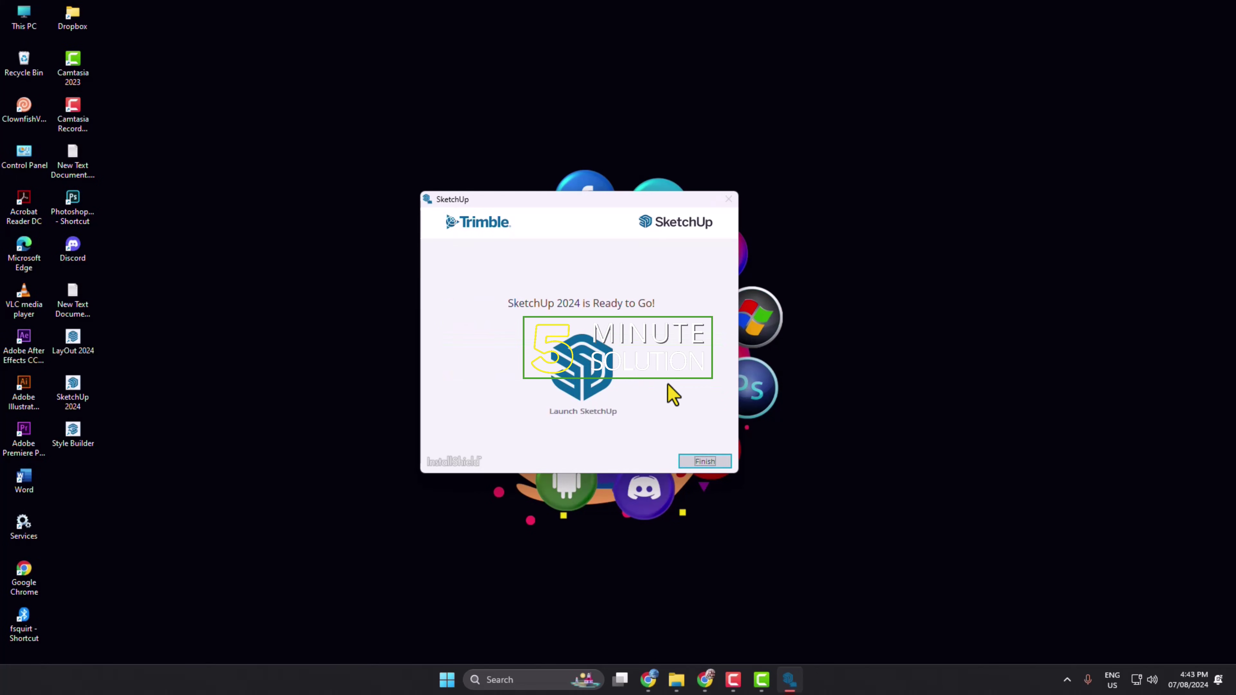
Finish the installer, then accept the Trimble Offering Terms in the launched SketchUp 2024
left_click(707, 463)
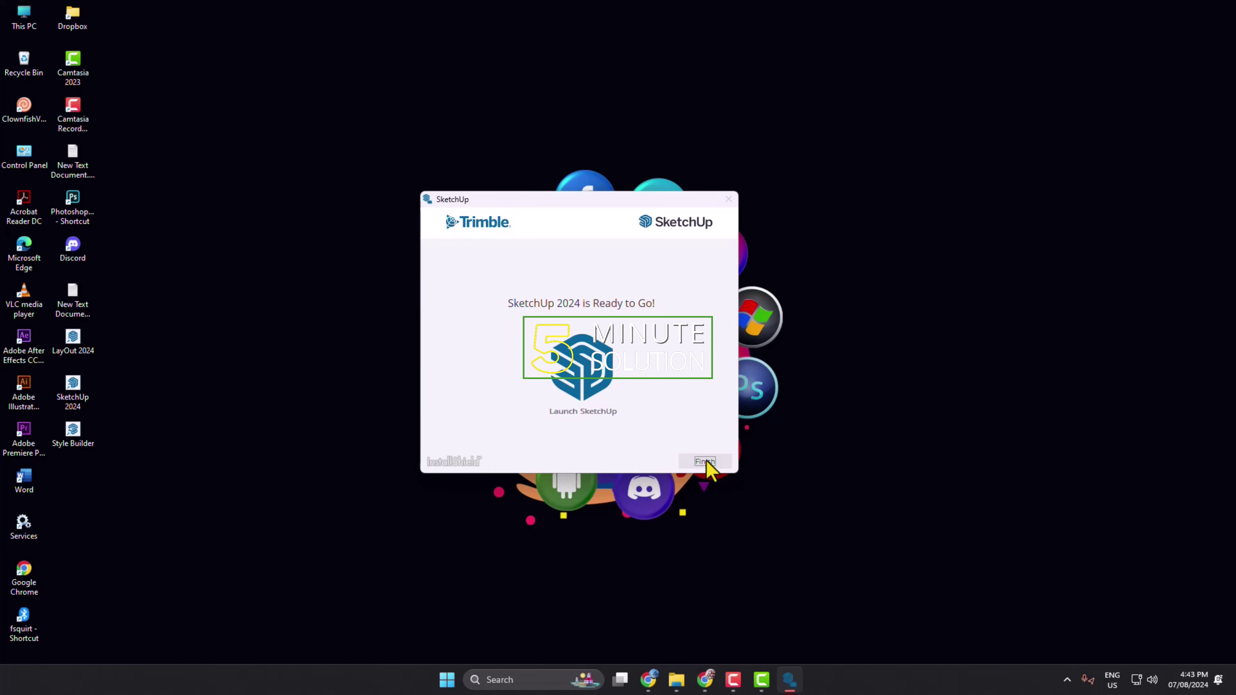
left_click_drag(94, 484, 66, 335)
left_click(200, 341)
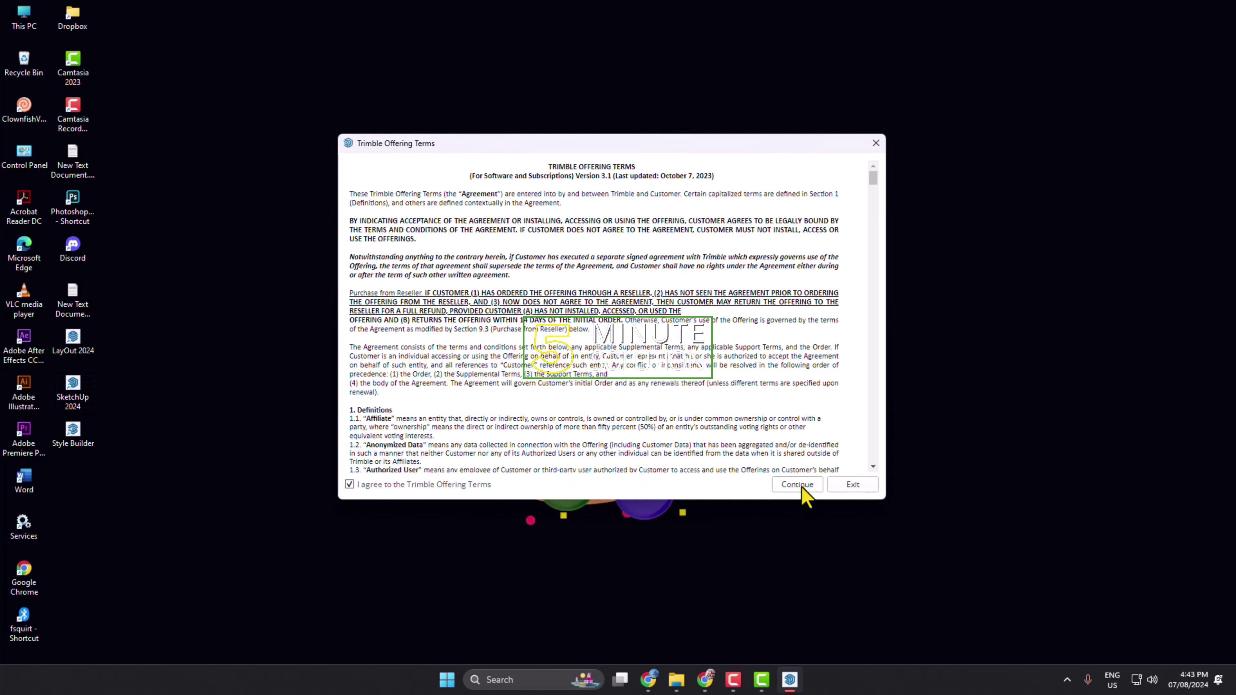
left_click(802, 486)
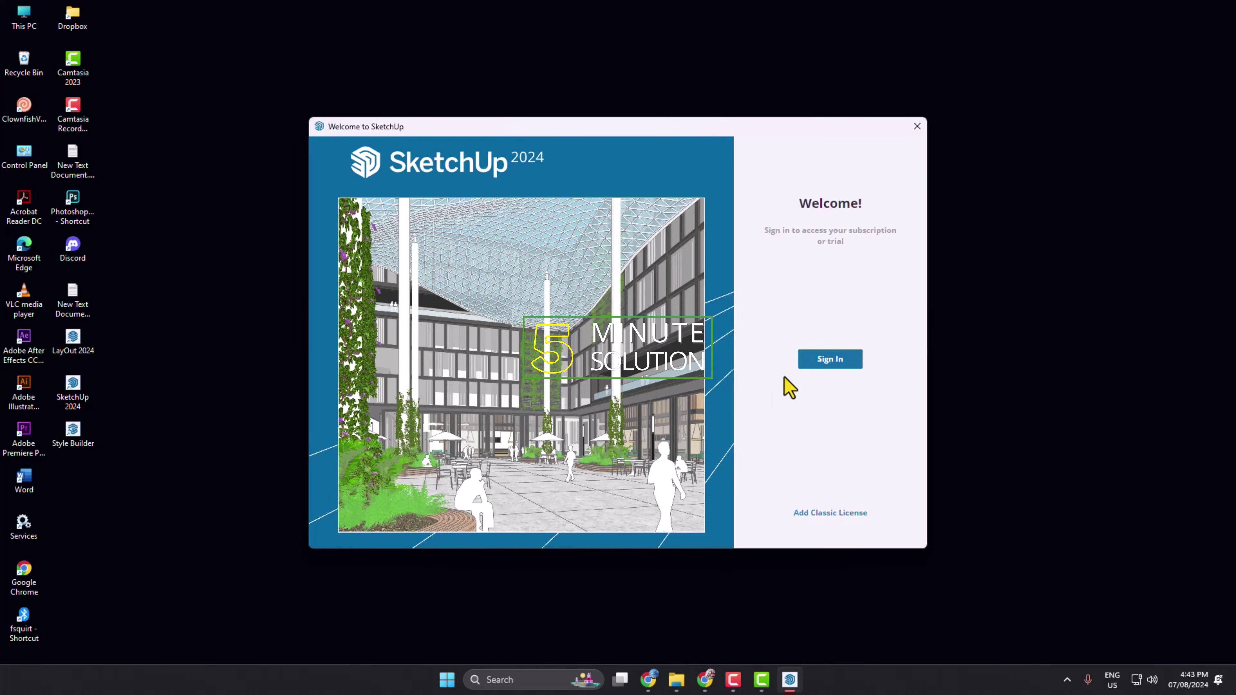
Choose Sign In on the Welcome to SketchUp window
left_click(818, 365)
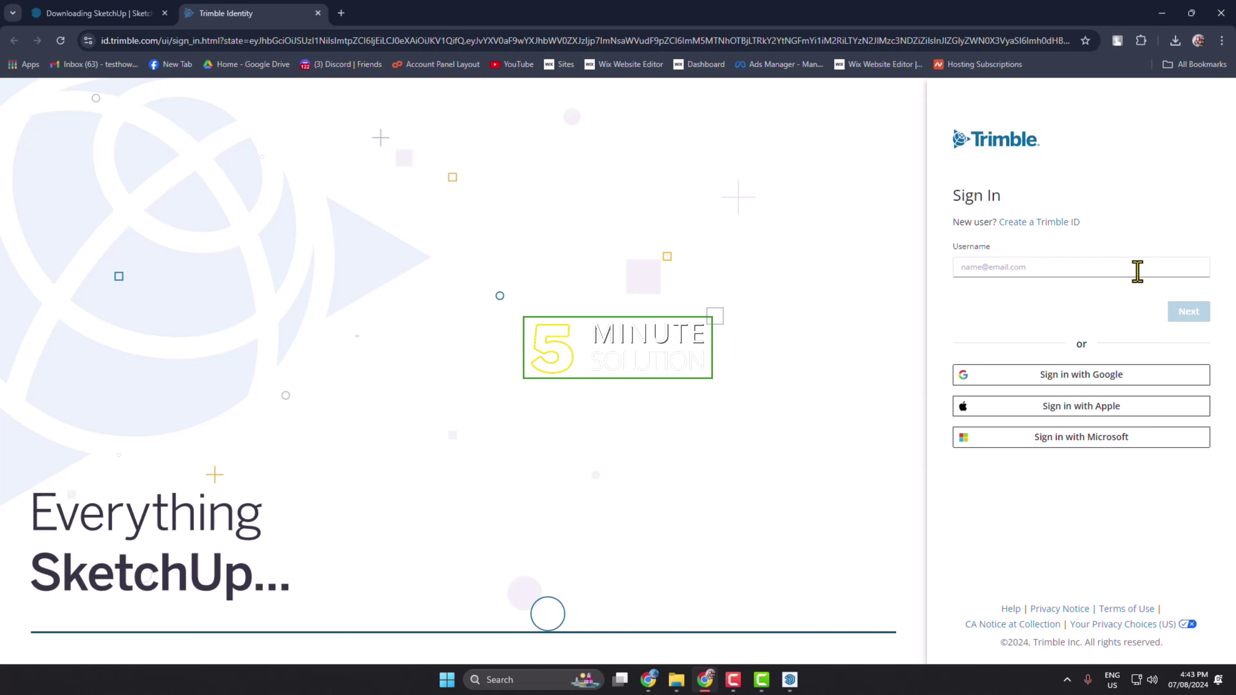
Sign in to Trimble Identity with the first listed Google account and agree to the Trimble terms
left_click(1066, 382)
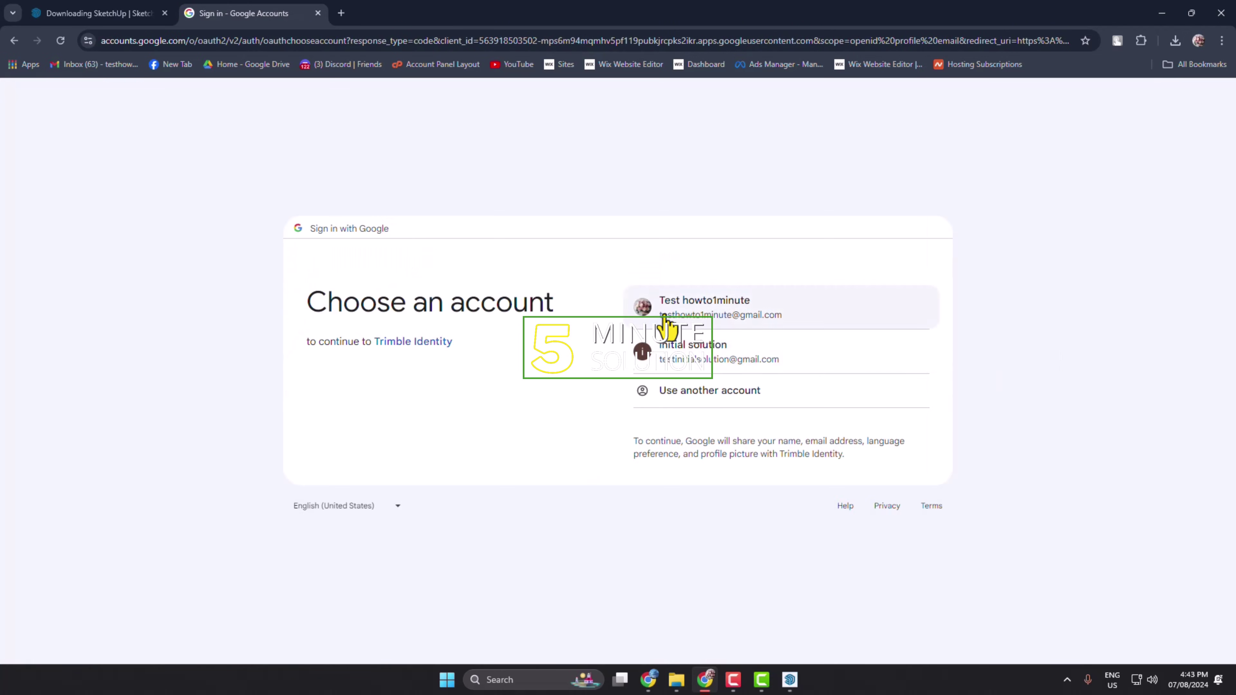
left_click(664, 317)
left_click(803, 447)
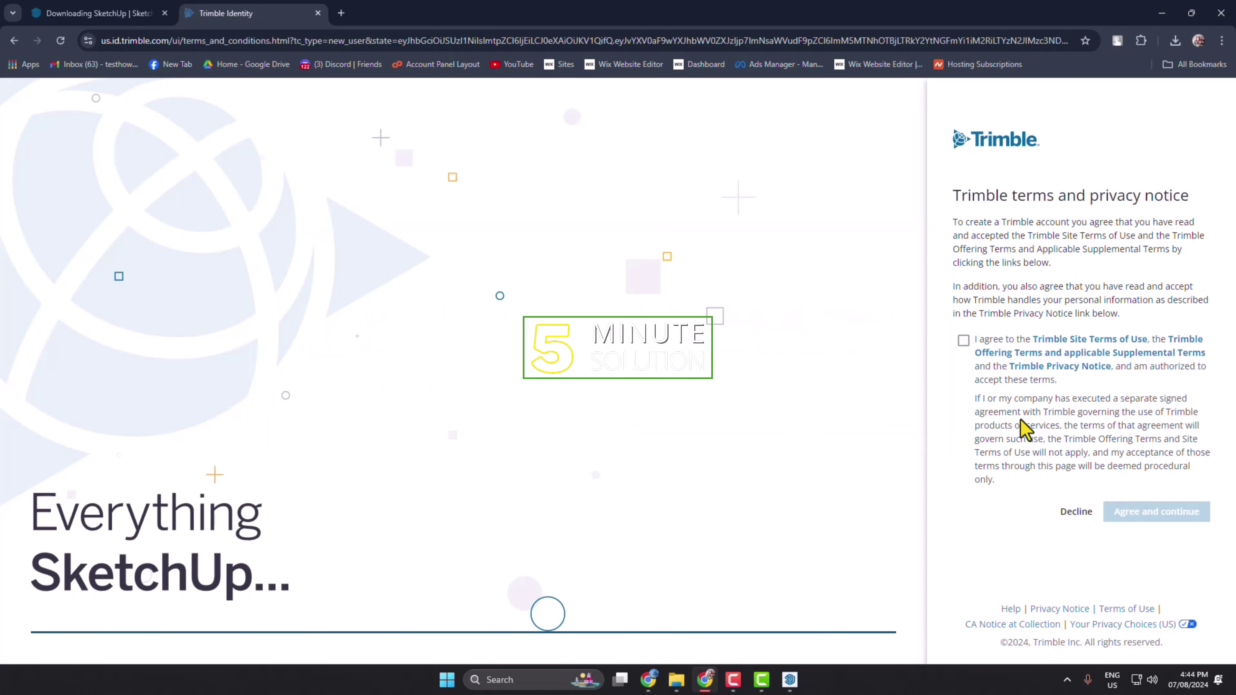
left_click(963, 342)
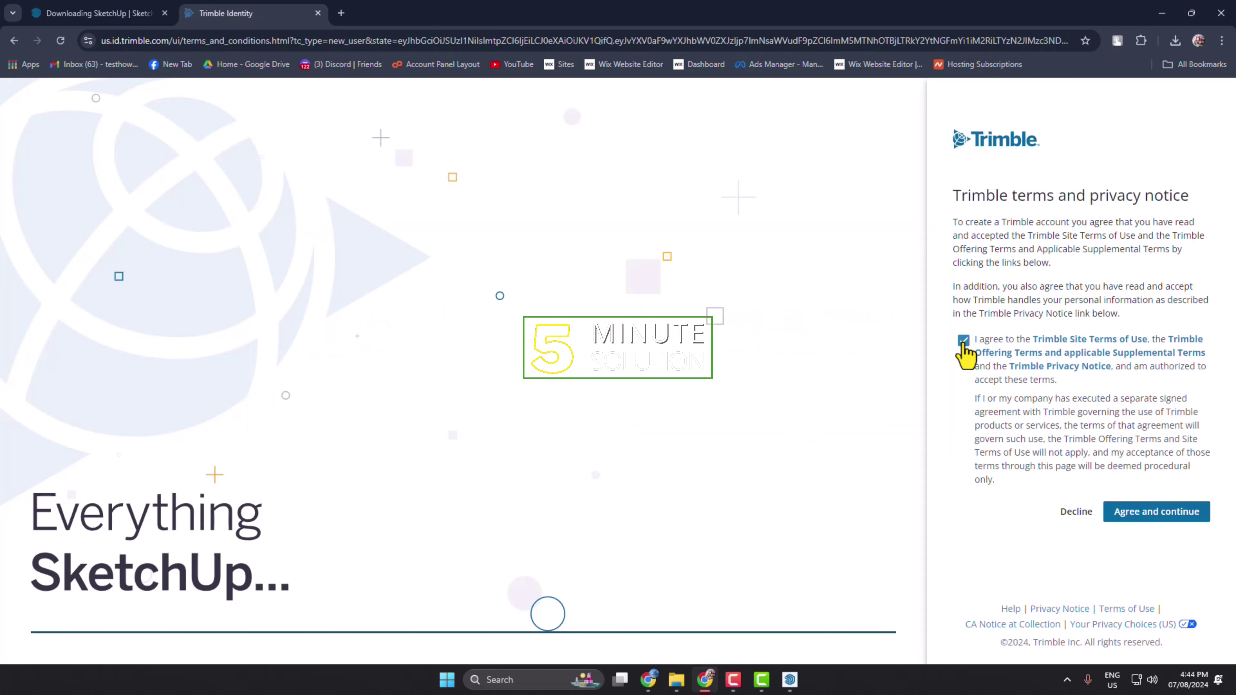
left_click(1164, 519)
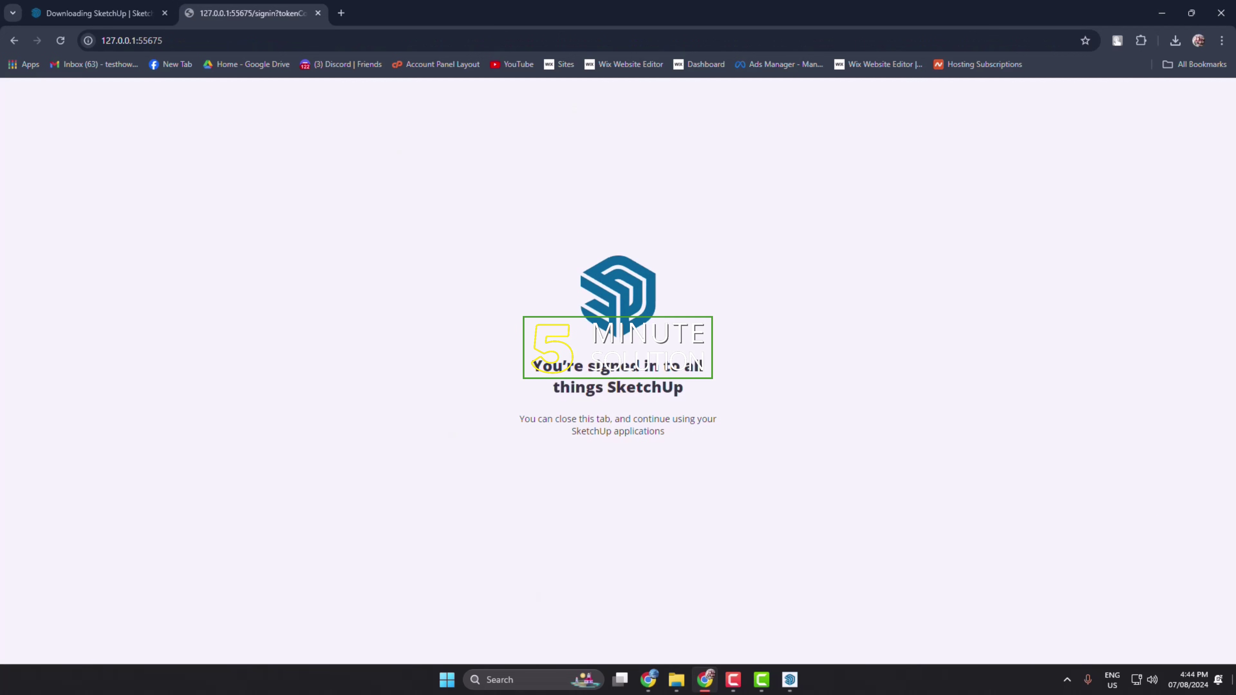
Back in SketchUp, start the free trial and reach the Home screen
left_click(790, 680)
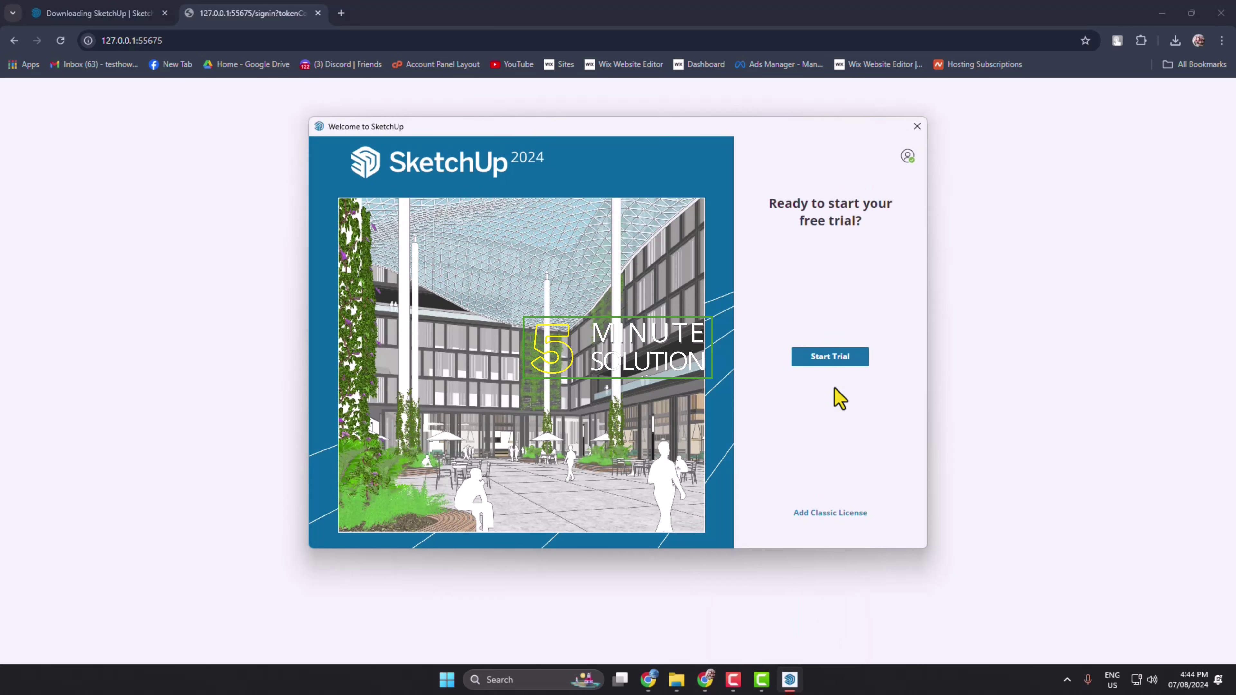
left_click(828, 360)
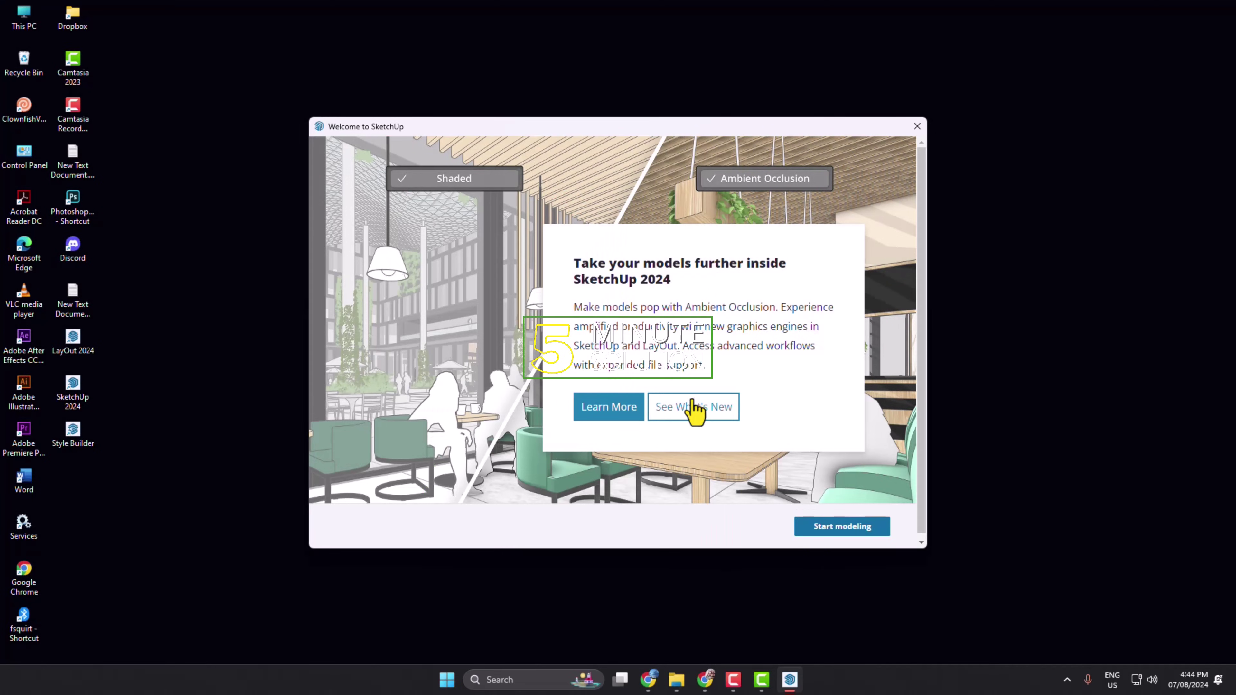
left_click(833, 528)
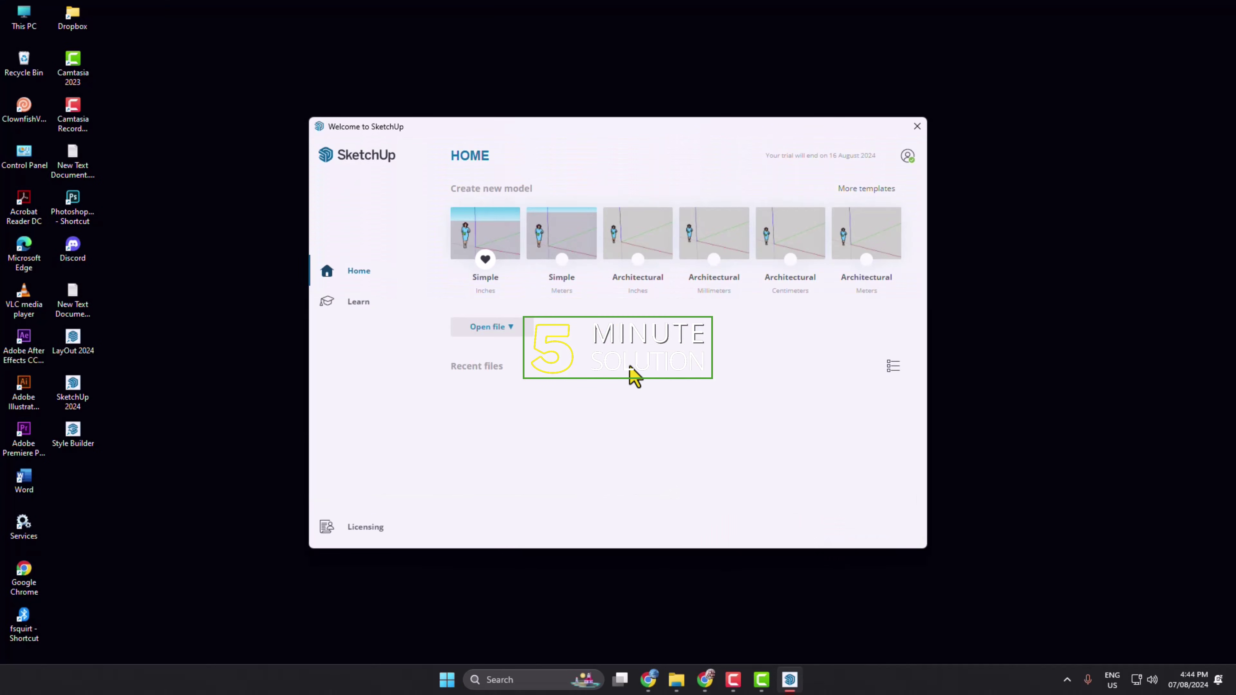
Create a new model from the Simple Inches template
mouse_move(470, 134)
left_mouse_down()
mouse_move(491, 108)
mouse_move(486, 118)
mouse_move(448, 92)
mouse_move(536, 101)
left_mouse_up()
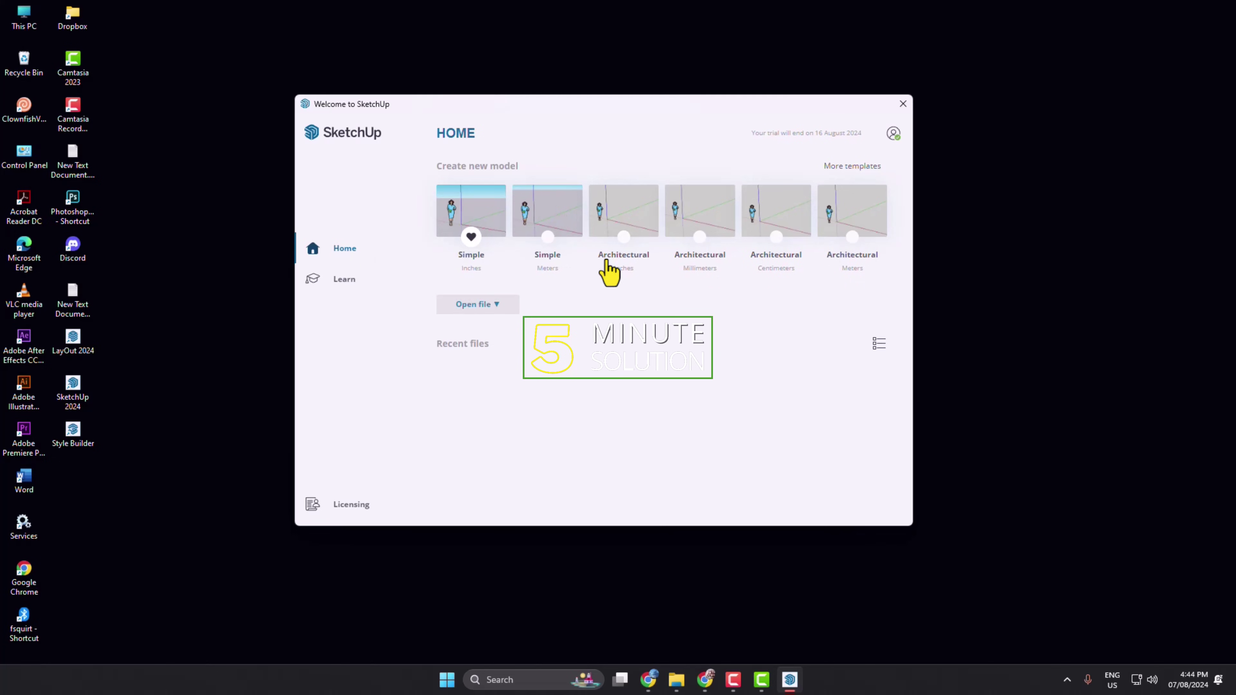
left_click(499, 310)
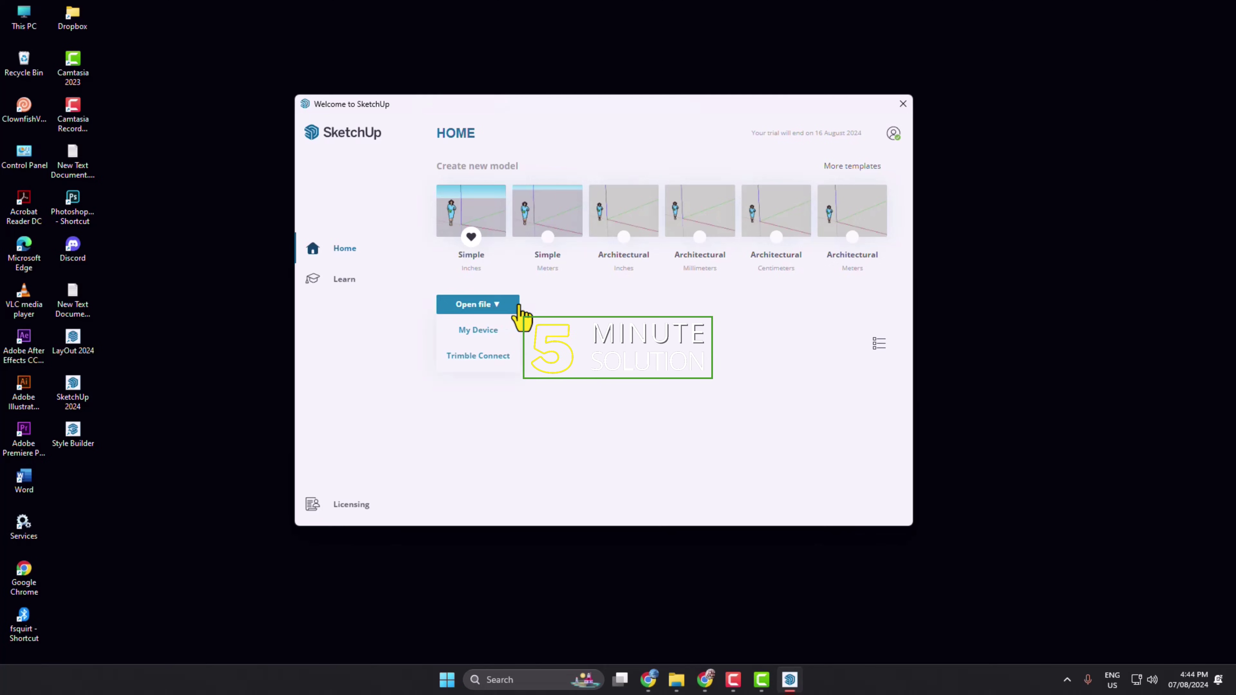
left_click(473, 236)
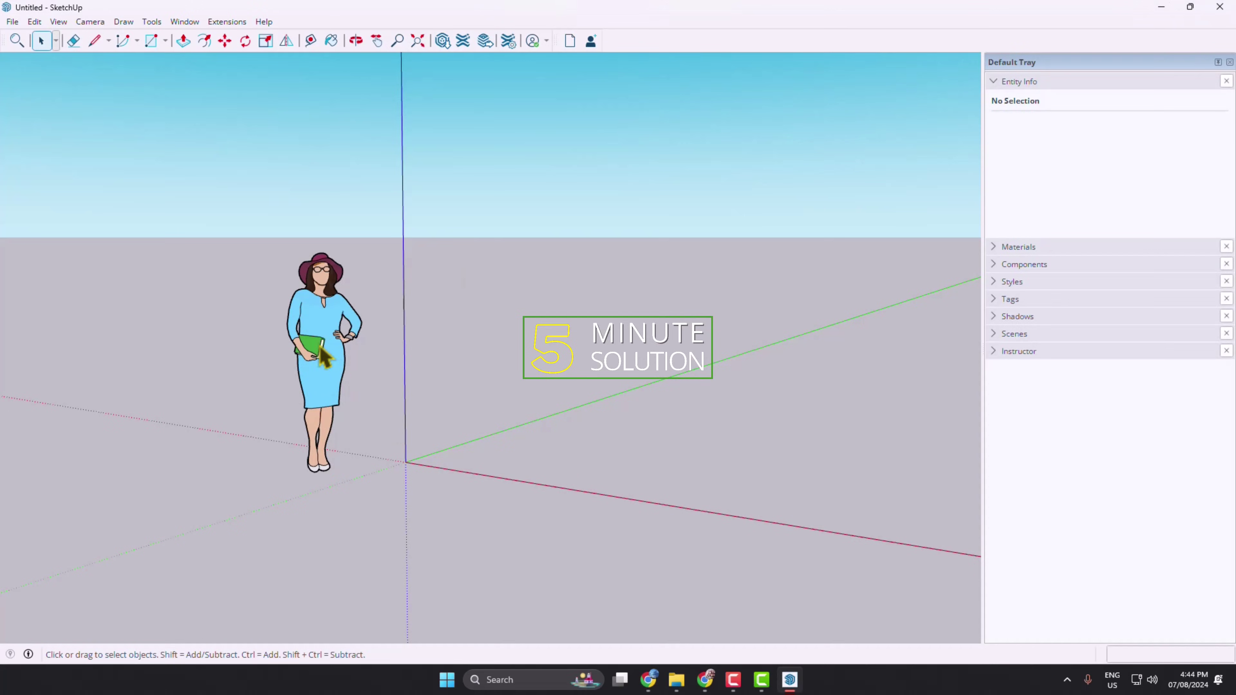
Open the Extension Manager from the one-extension update notice and move its window down and right
left_click(328, 332)
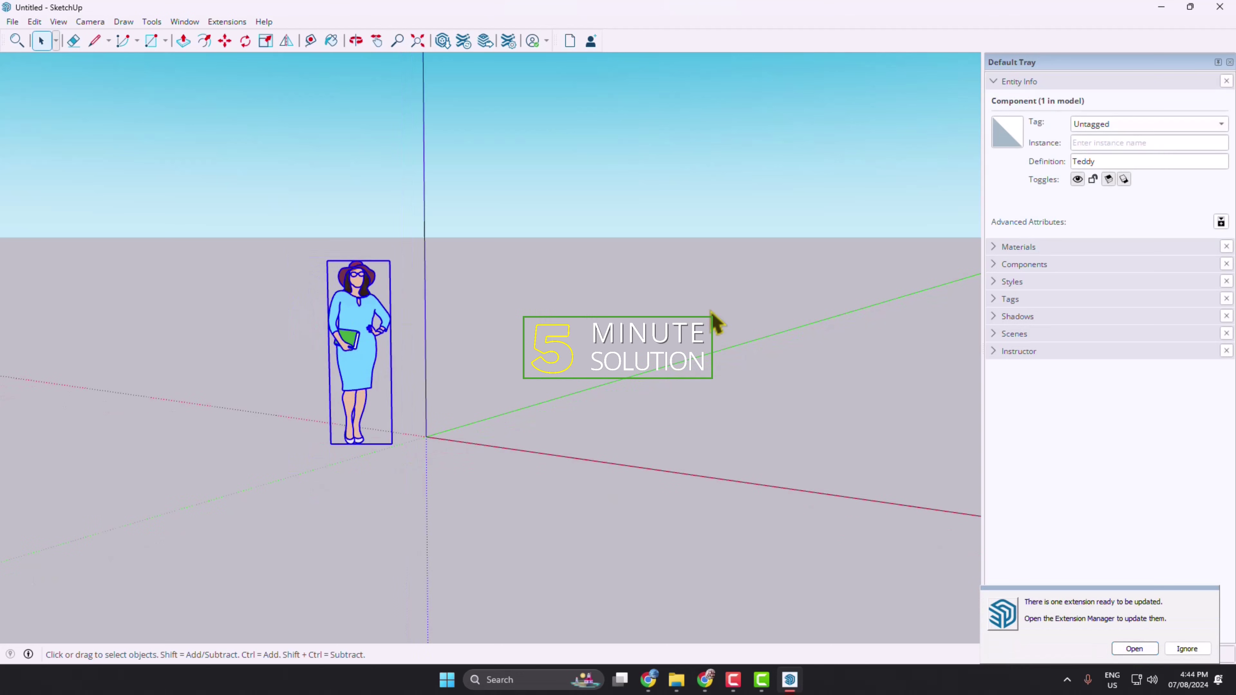
scroll(802, 348, "up", 3)
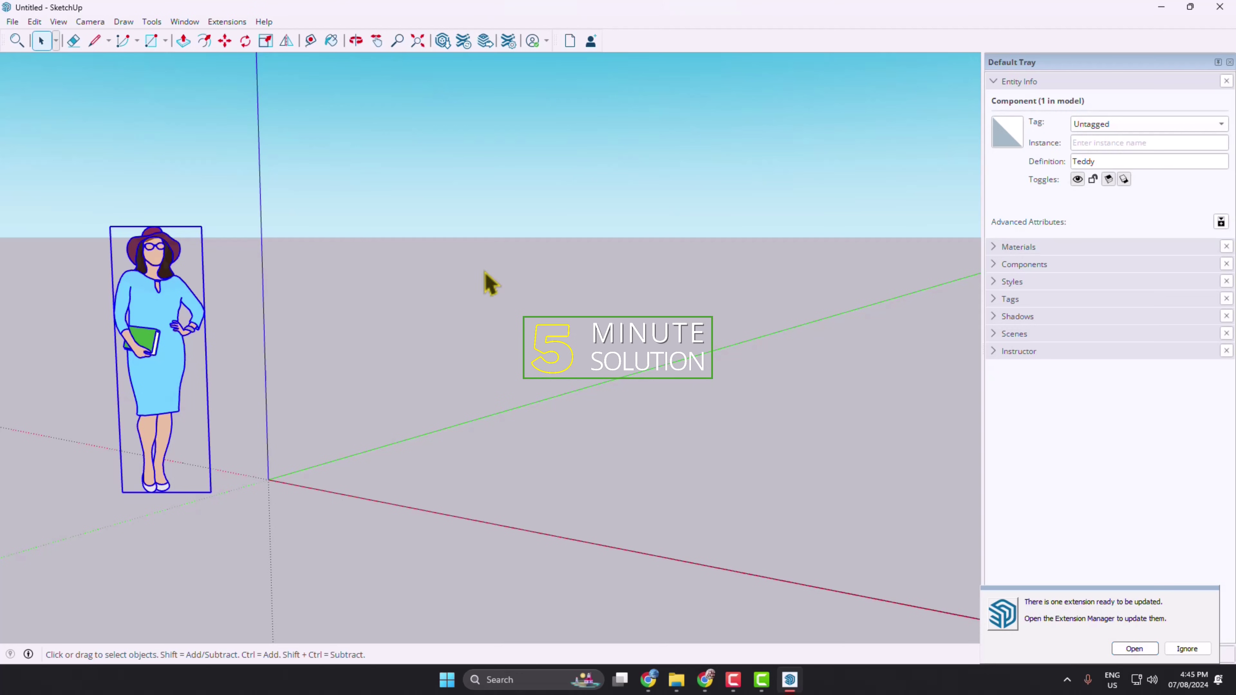
left_click(1149, 651)
left_click_drag(219, 27, 343, 114)
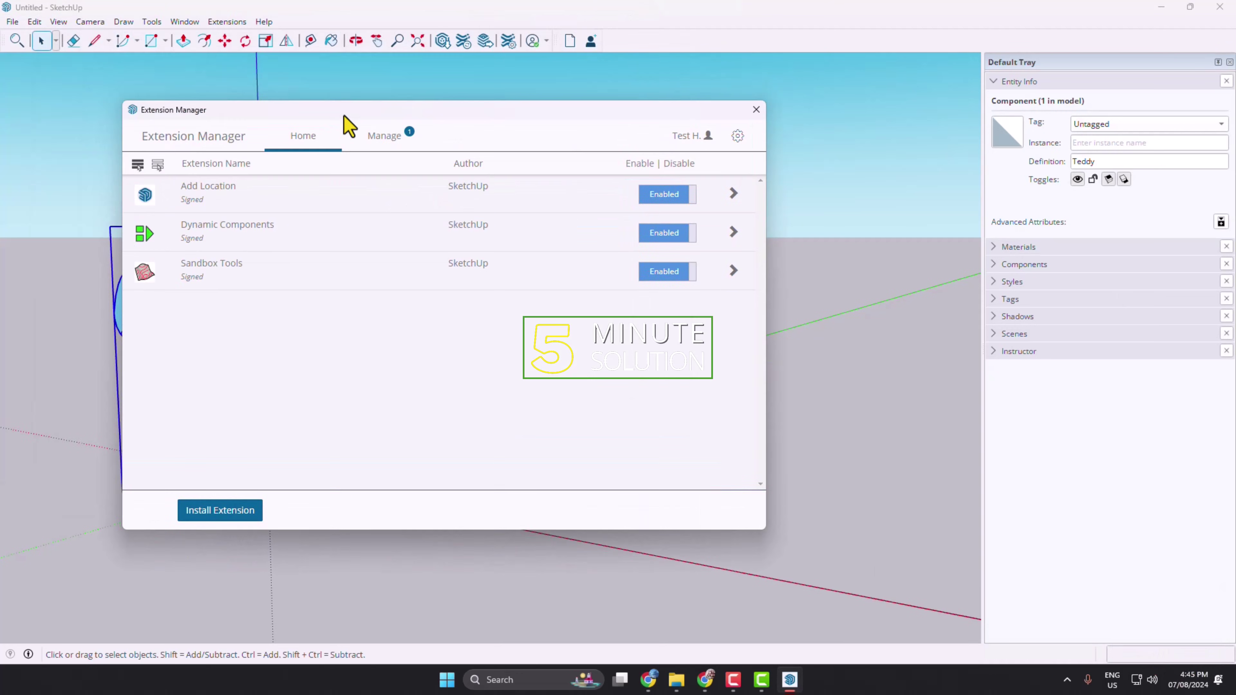